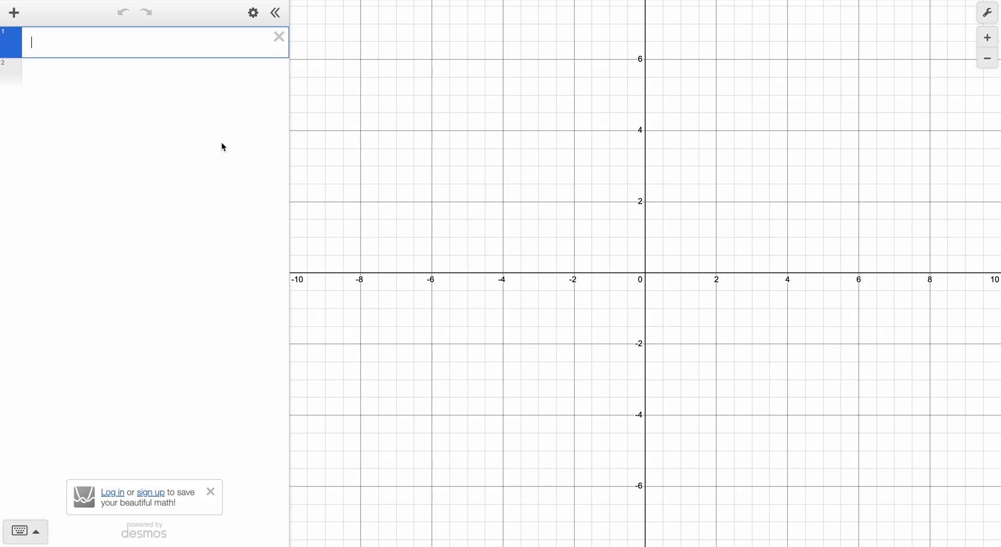
Graph y = mx + b and add sliders for both m and b.
type("y = mx + b")
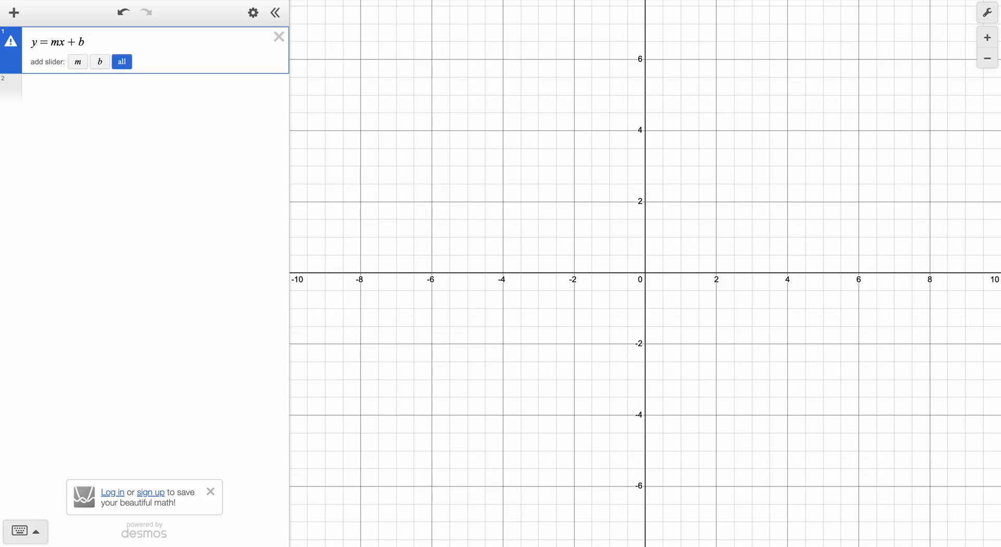
key("Return")
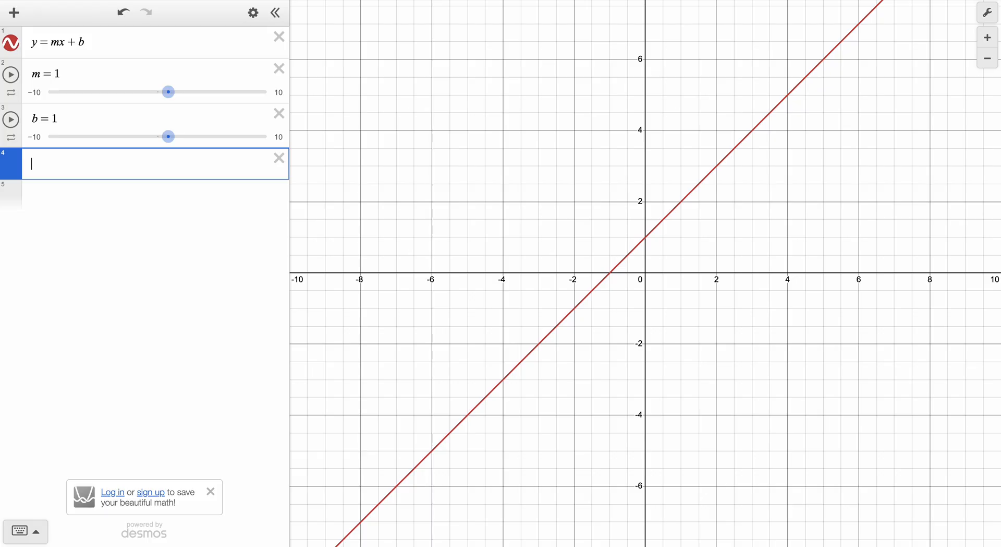
Vary the line's slope m through 1.4, 0.4 and 0.8 down to −1.8, and set the intercept b to −3.7.
mouse_move(168, 91)
left_mouse_down()
mouse_move(213, 93)
mouse_move(152, 102)
mouse_move(171, 101)
left_mouse_up()
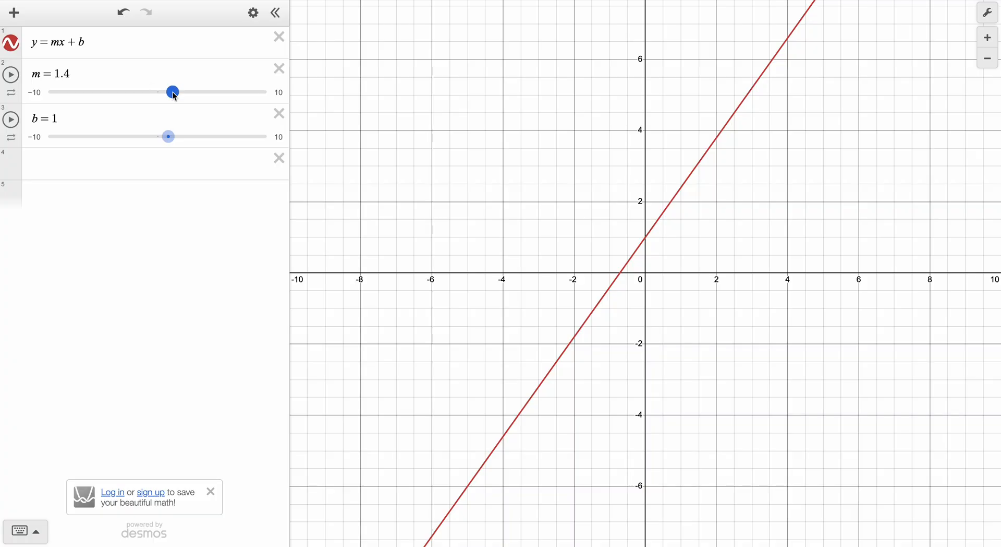
mouse_move(173, 91)
left_mouse_down()
mouse_move(183, 93)
mouse_move(160, 101)
left_mouse_up()
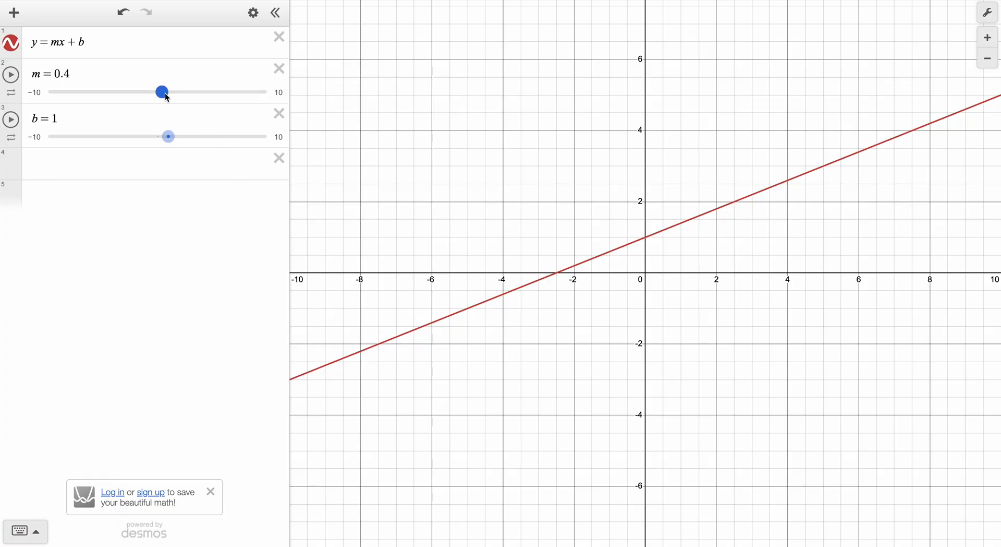
left_click_drag(167, 97, 171, 97)
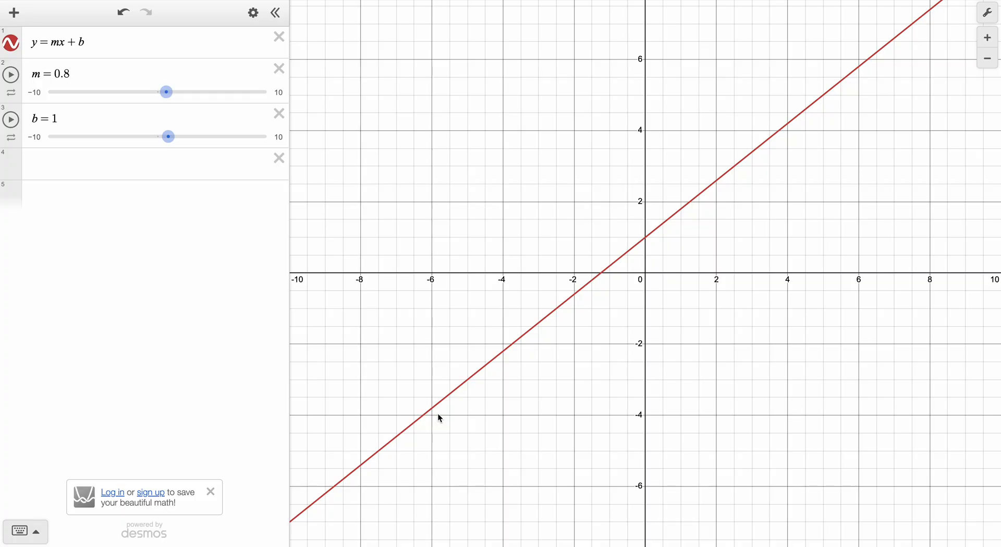
left_click_drag(165, 93, 137, 102)
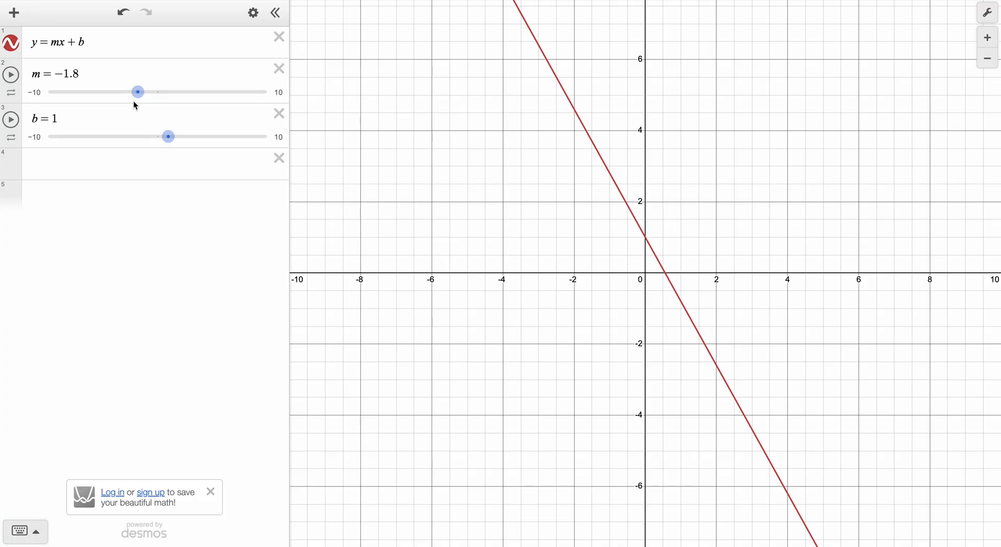
left_click_drag(174, 141, 119, 156)
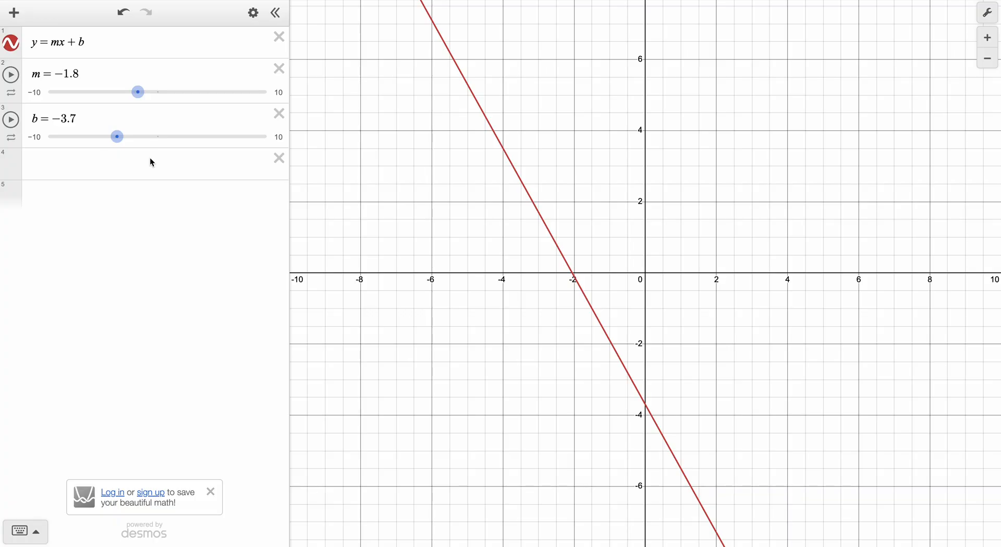
Delete the b and m sliders and the line equation from the expression list.
left_click(279, 113)
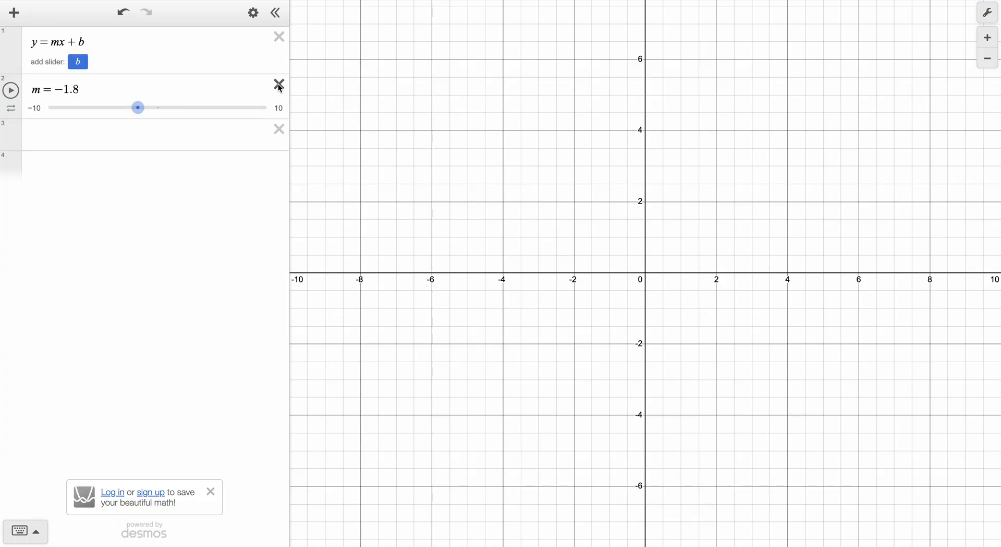
left_click(279, 85)
left_click(282, 40)
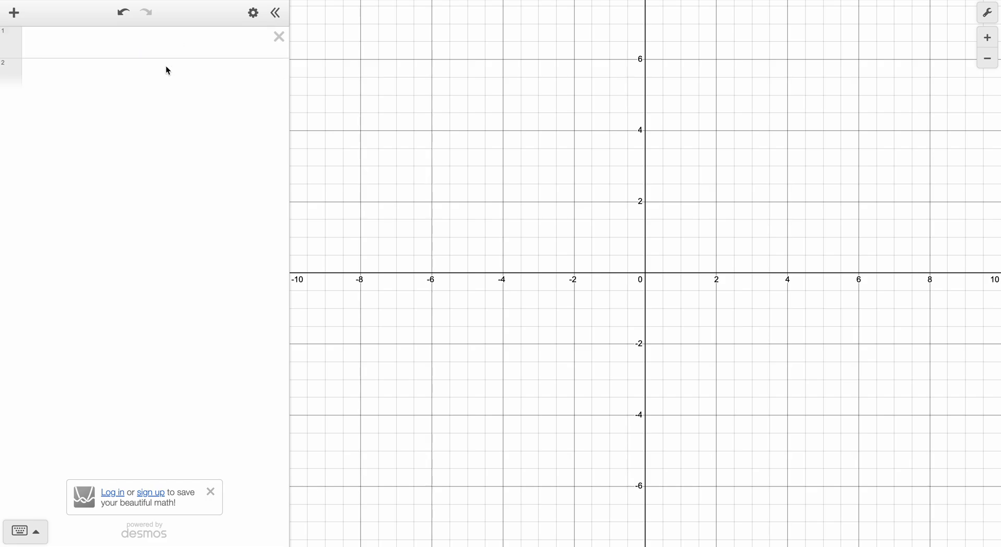
Graph the quadratic y = ax^2 + bx + c with sliders for a, b and c.
left_click(135, 38)
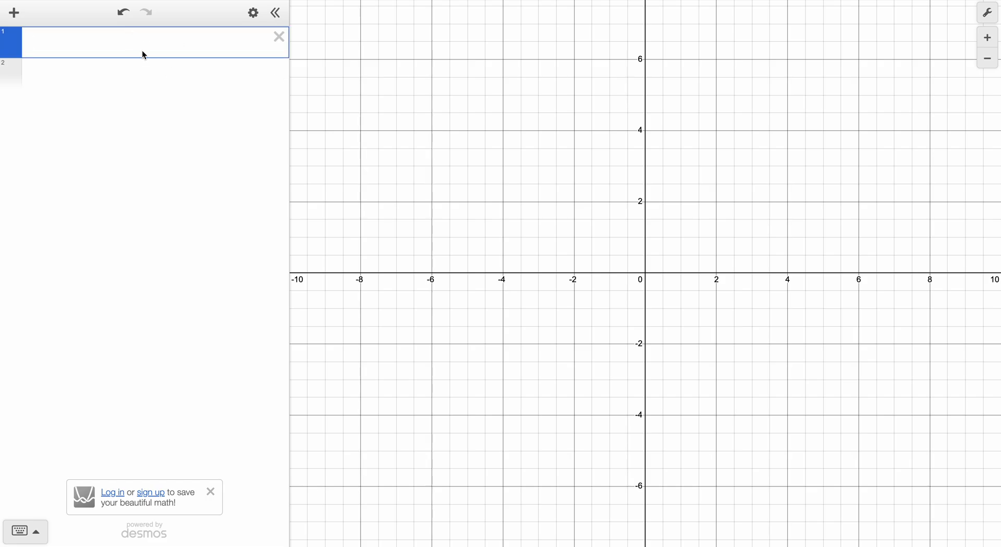
type("y=ax^3")
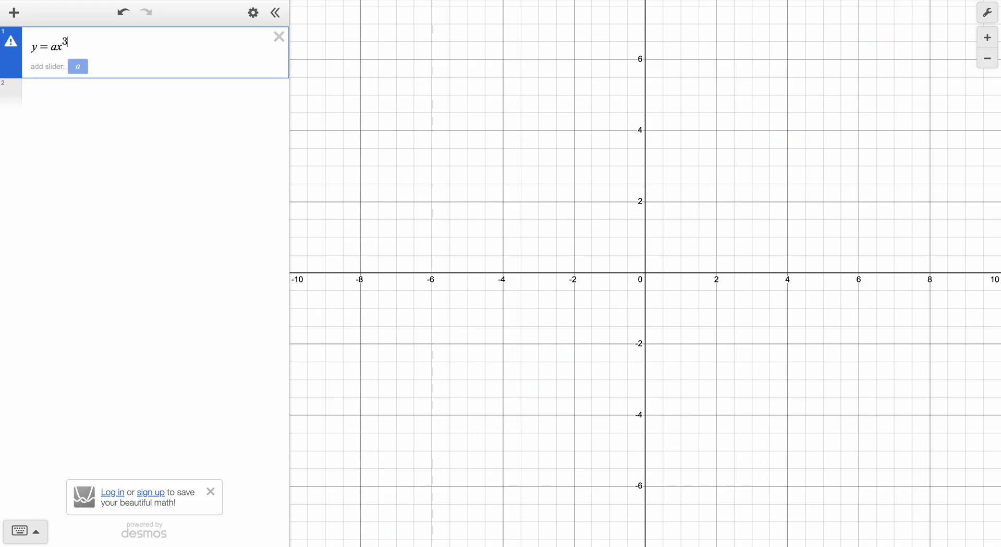
key("BackSpace")
type("2")
key("Right")
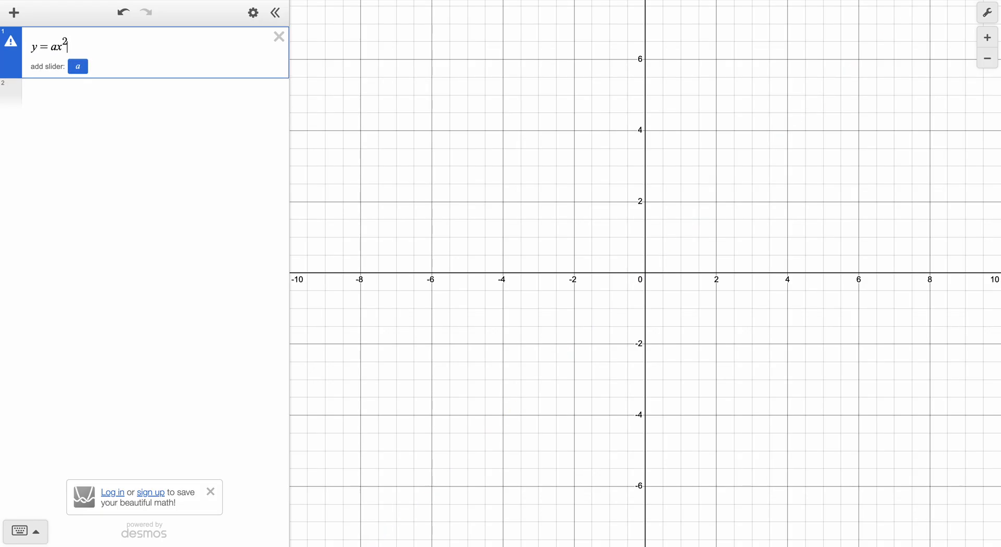
type("+bx+c")
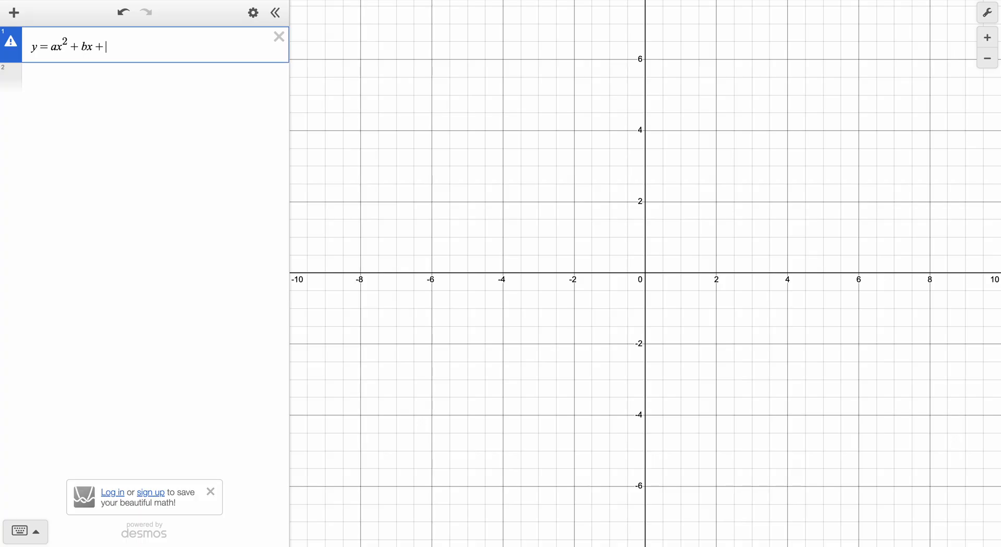
key("Return")
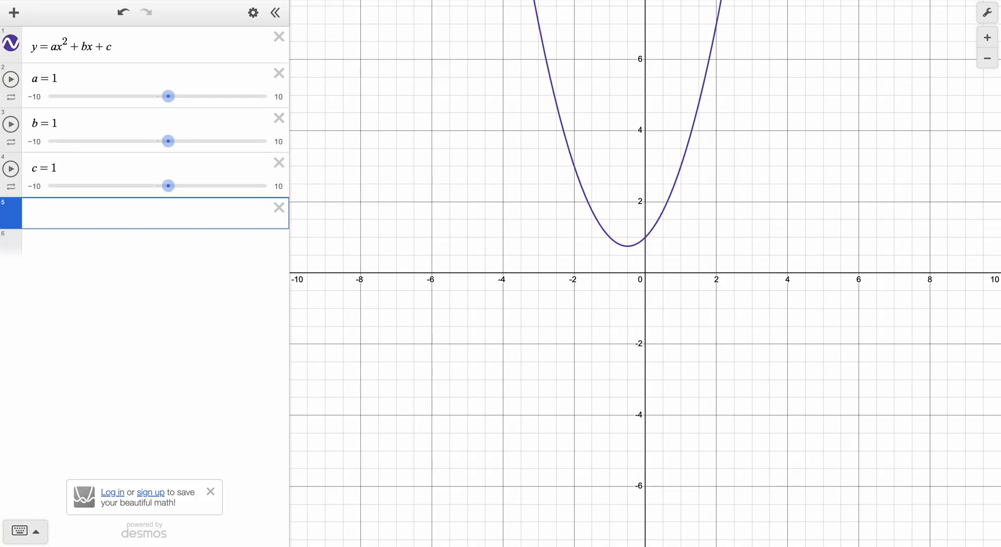
Adjust the parabola's parameters to a = 0.4, b = −1.9 and c = 1.6.
scroll(376, 120, "down", 1)
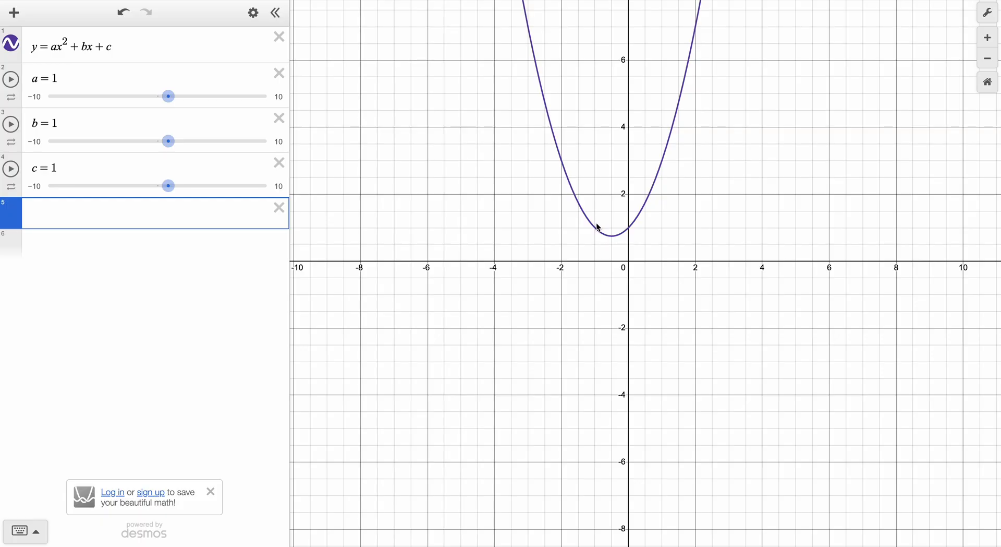
scroll(598, 228, "up", 2)
left_click_drag(559, 218, 533, 312)
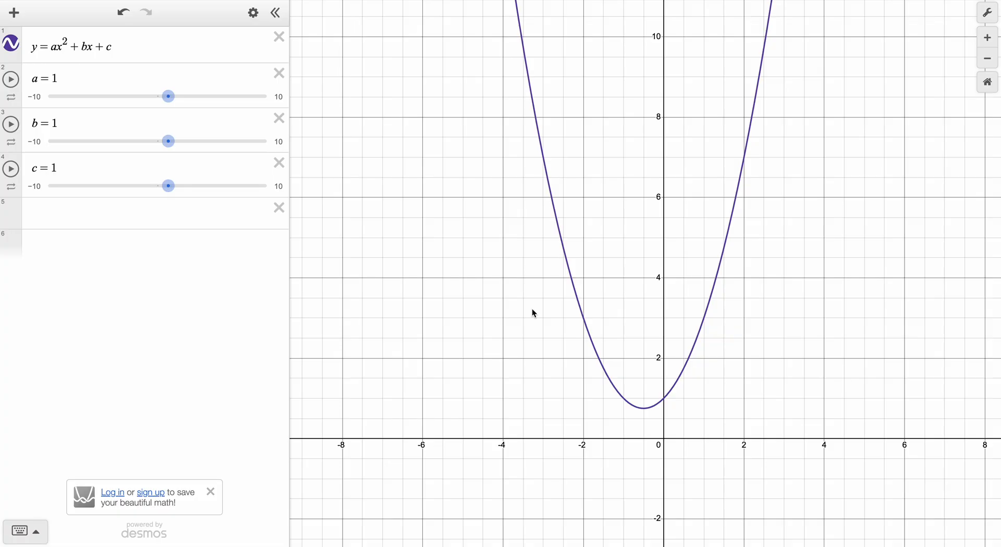
mouse_move(171, 96)
left_mouse_down()
mouse_move(197, 98)
mouse_move(152, 98)
mouse_move(170, 104)
left_mouse_up()
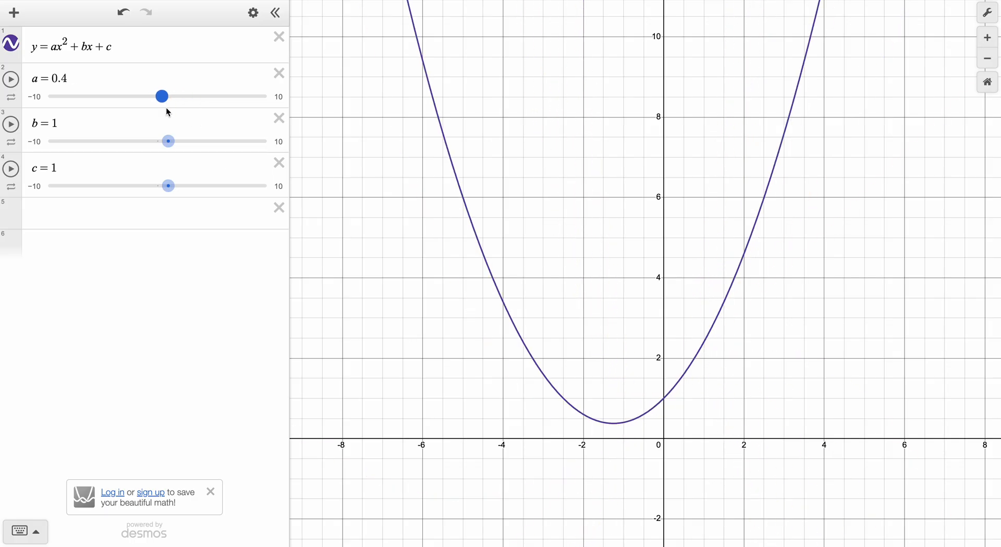
left_click_drag(168, 141, 137, 142)
mouse_move(170, 199)
left_mouse_down()
mouse_move(235, 186)
mouse_move(177, 189)
left_mouse_up()
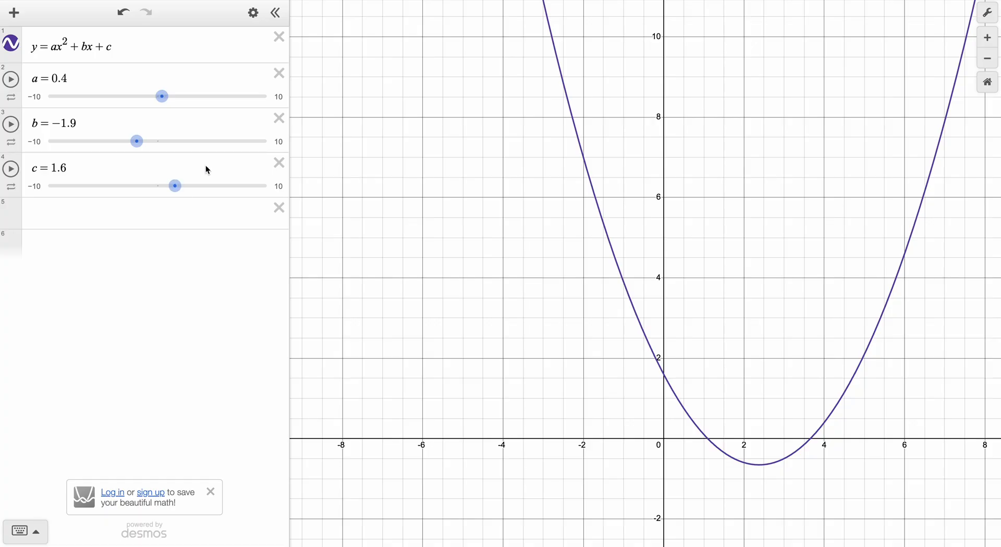
Delete the quadratic equation and its parameter sliders.
left_click(281, 46)
left_click(280, 46)
left_click(280, 46)
left_click(280, 46)
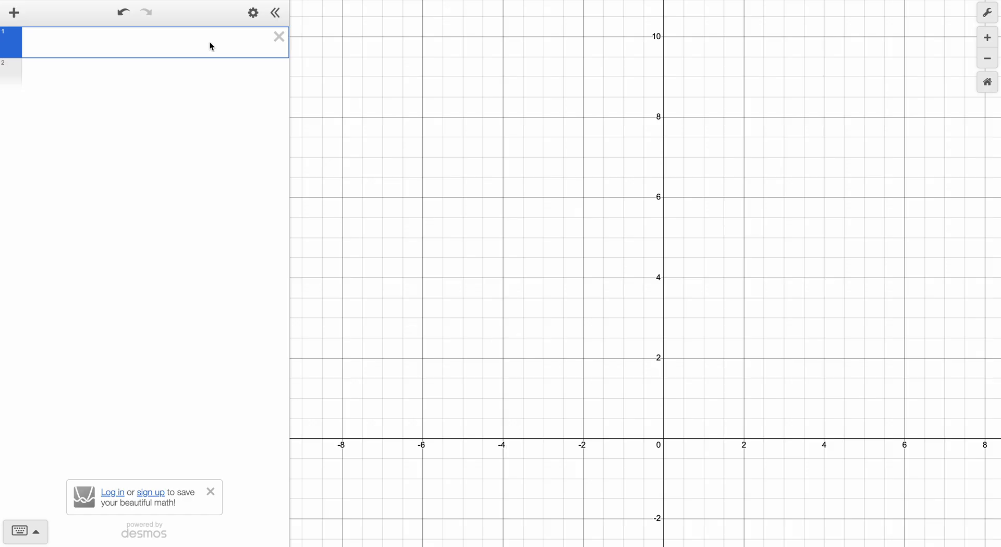
Graph y = x^4 and examine the curve's shape around the origin.
type("y=x^4")
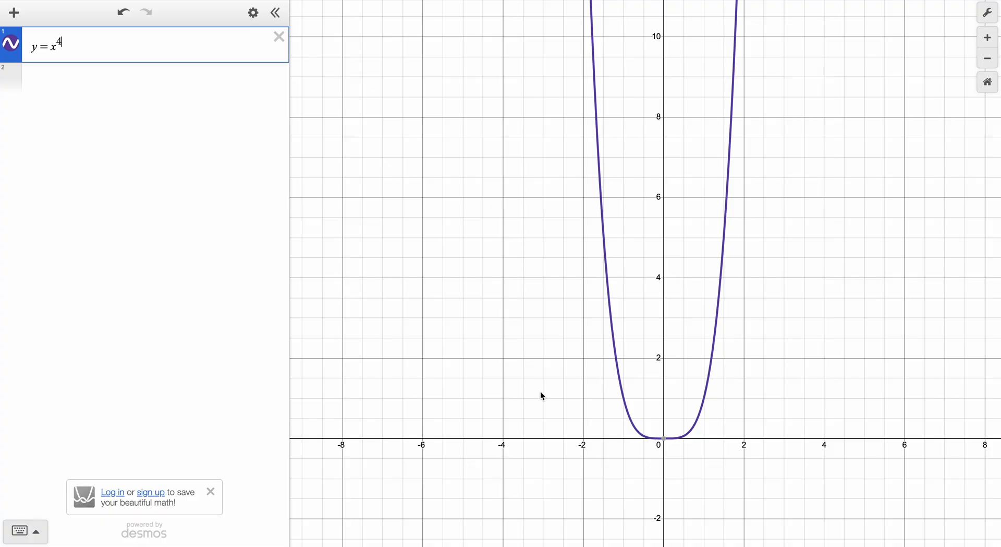
mouse_move(662, 440)
left_click_drag(655, 450, 651, 458)
scroll(669, 440, "down", 3)
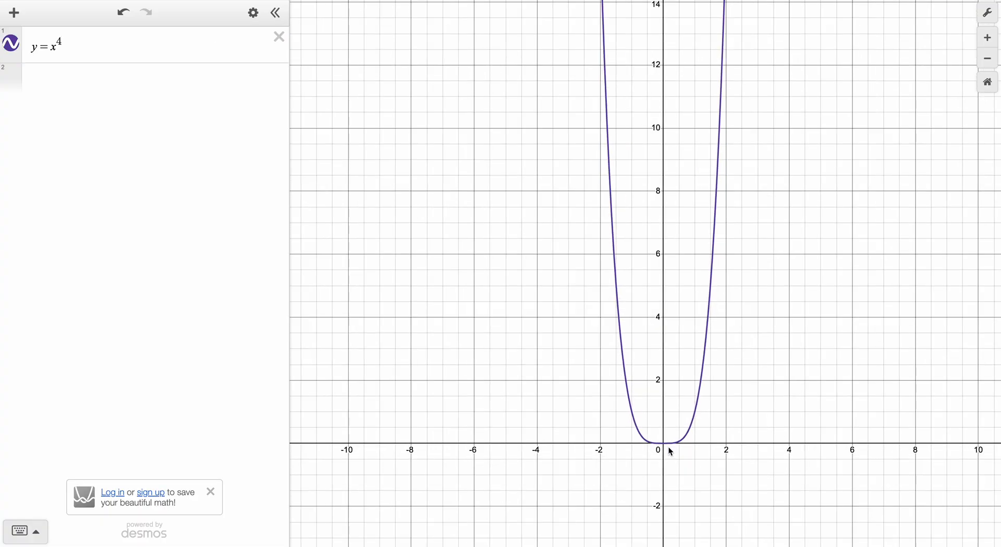
scroll(670, 452, "up", 5)
scroll(671, 451, "up", 5)
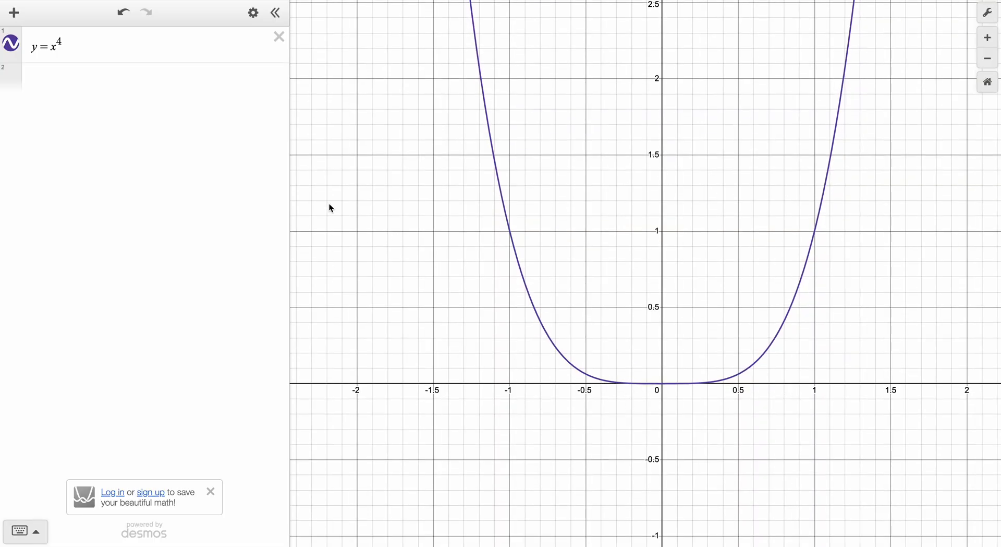
Replace the x^4 expression with the factored polynomial y = (x − 3)^2(x − 4)(x − 5)^3.
left_click(85, 49)
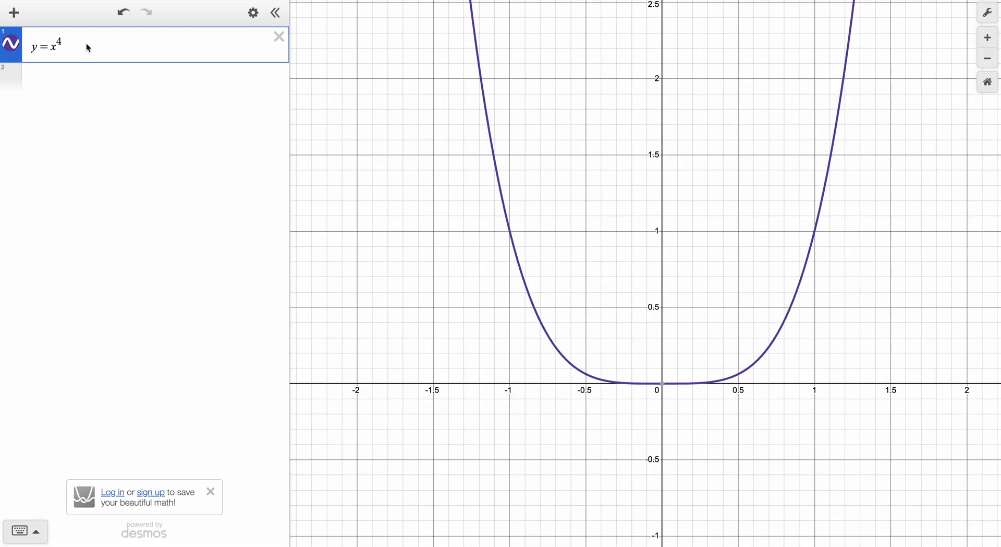
key("BackSpace")
key("BackSpace")
key("BackSpace")
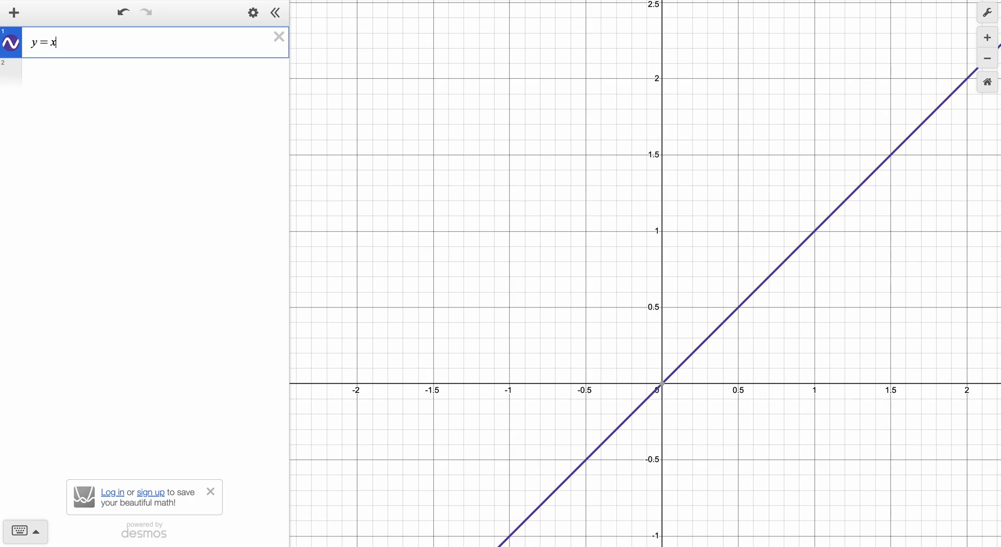
type("(")
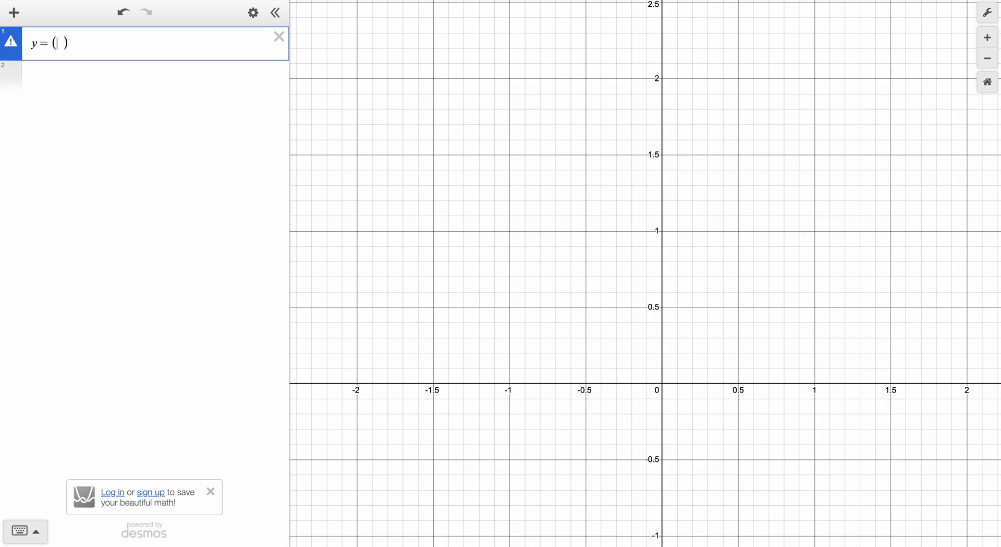
type("x-3")
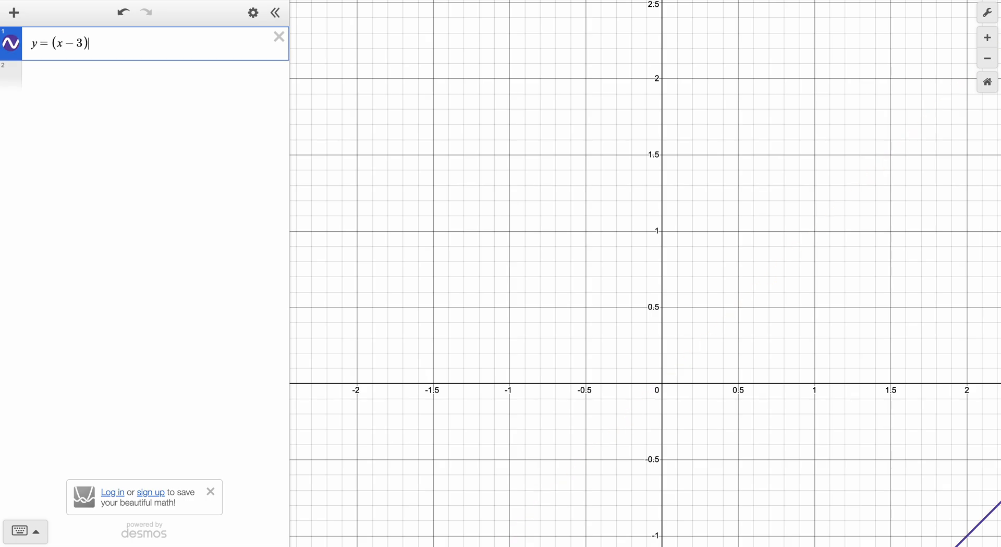
type(")^2")
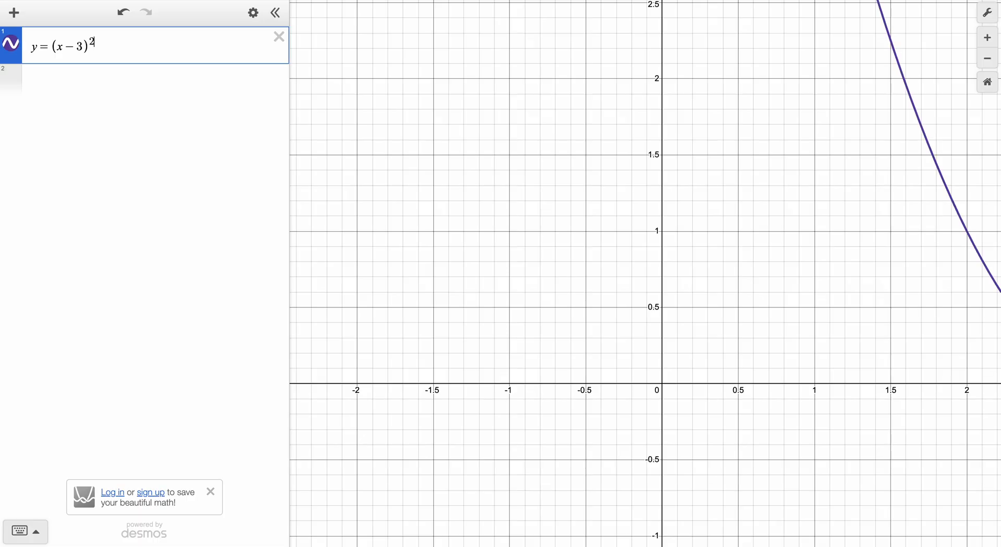
key("Right")
type("(x-4)")
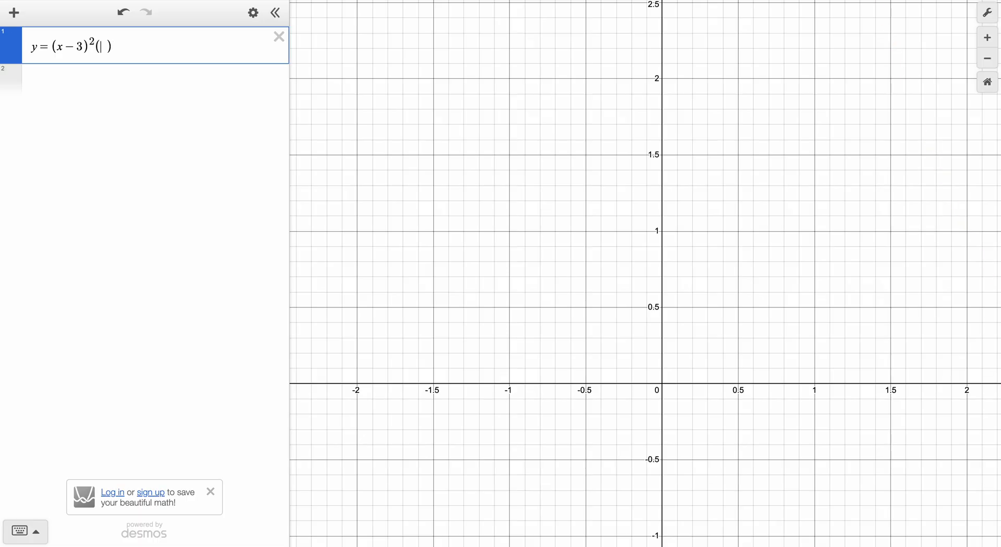
type("(x-5")
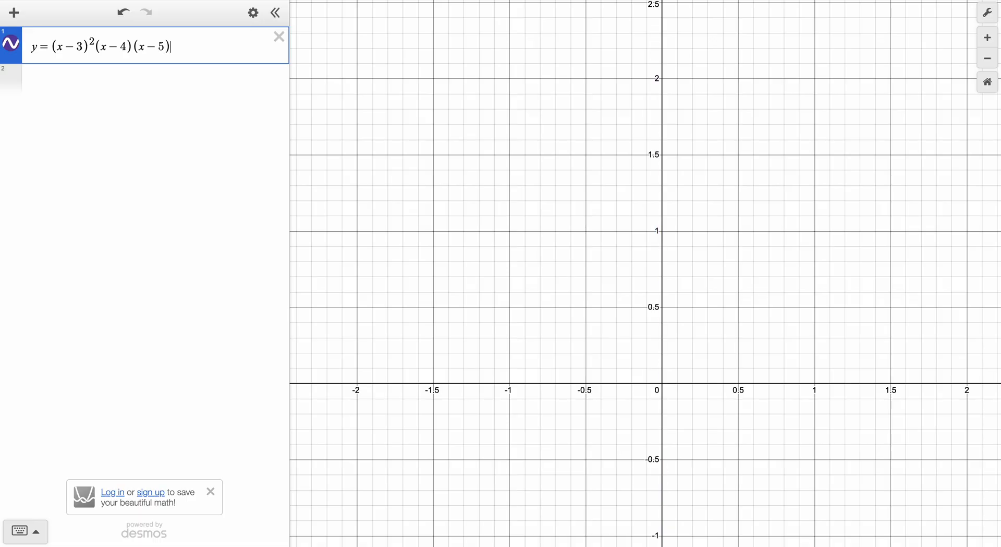
type(")^3")
key("Return")
Show the coordinates of the polynomial's x-intercepts and examine how the curve meets the x-axis at each root.
left_click_drag(722, 361, 402, 329)
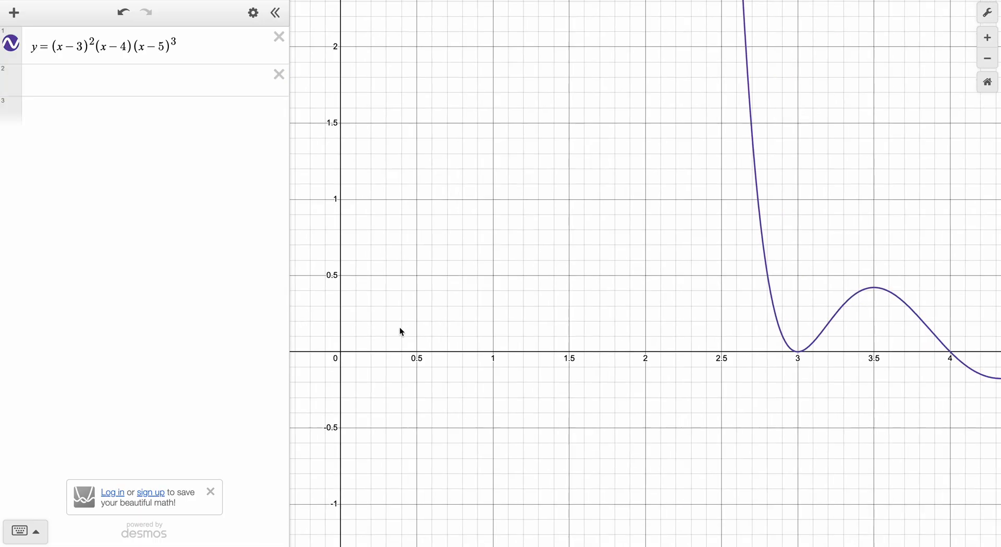
scroll(725, 336, "up", 1)
left_click_drag(770, 334, 522, 334)
left_click_drag(711, 334, 575, 336)
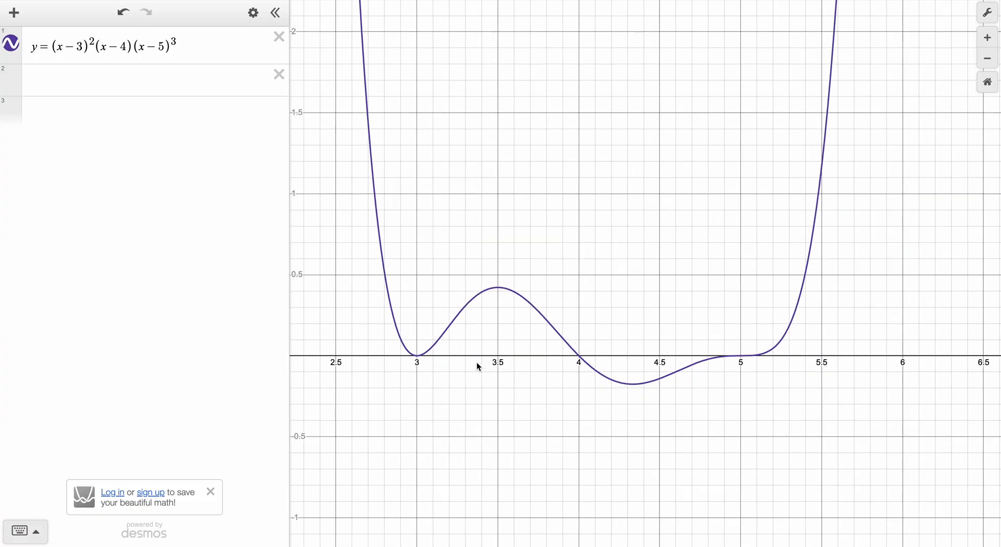
left_click(420, 357)
left_click(579, 355)
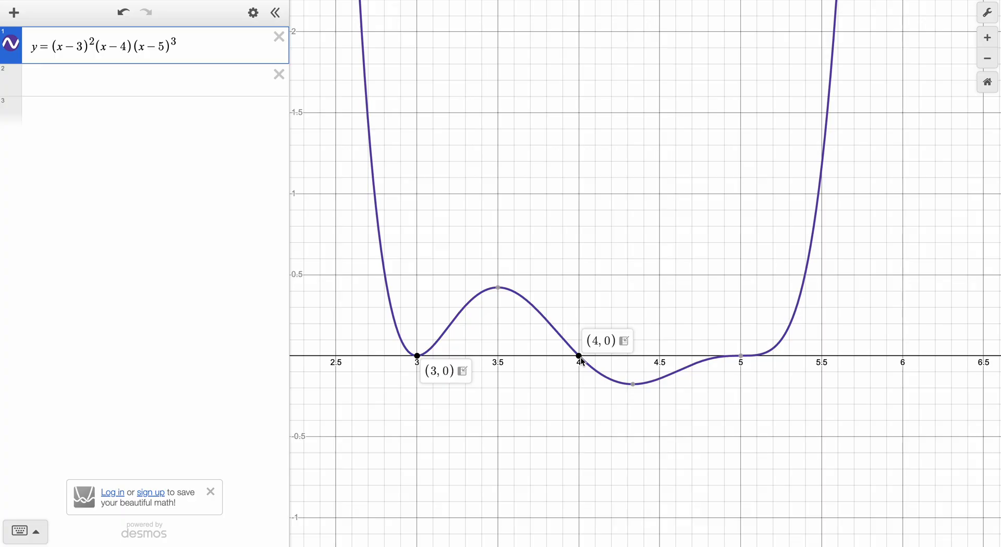
mouse_move(745, 357)
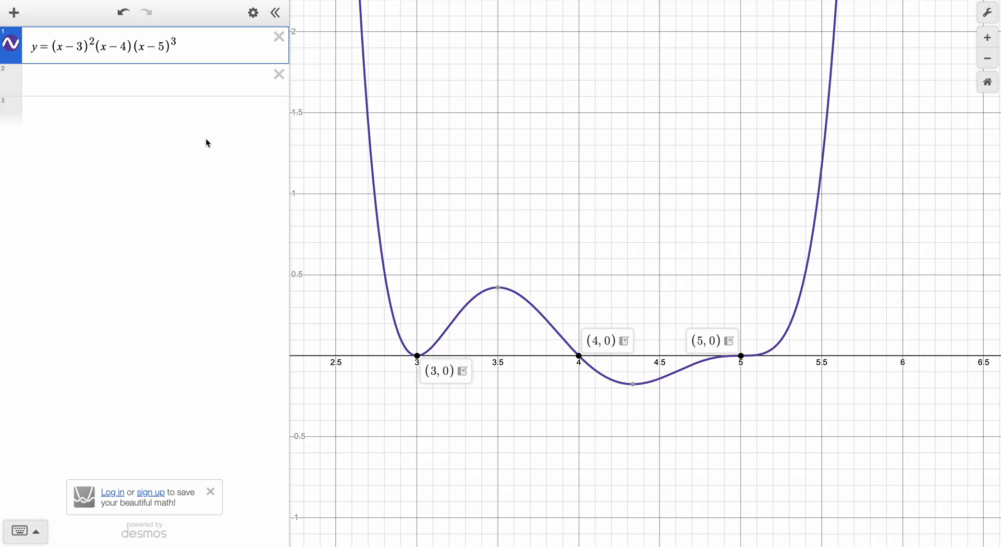
scroll(409, 351, "down", 2)
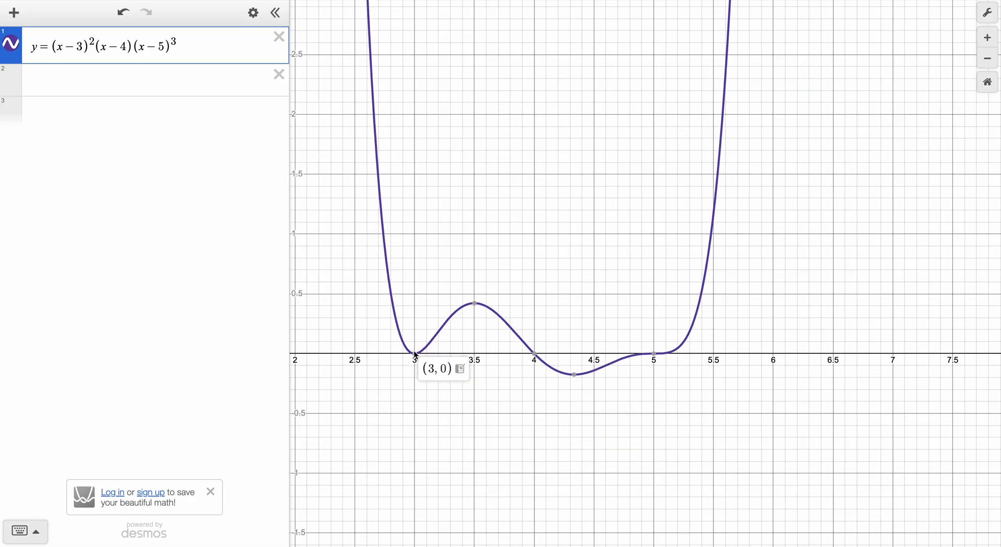
scroll(397, 355, "up", 5)
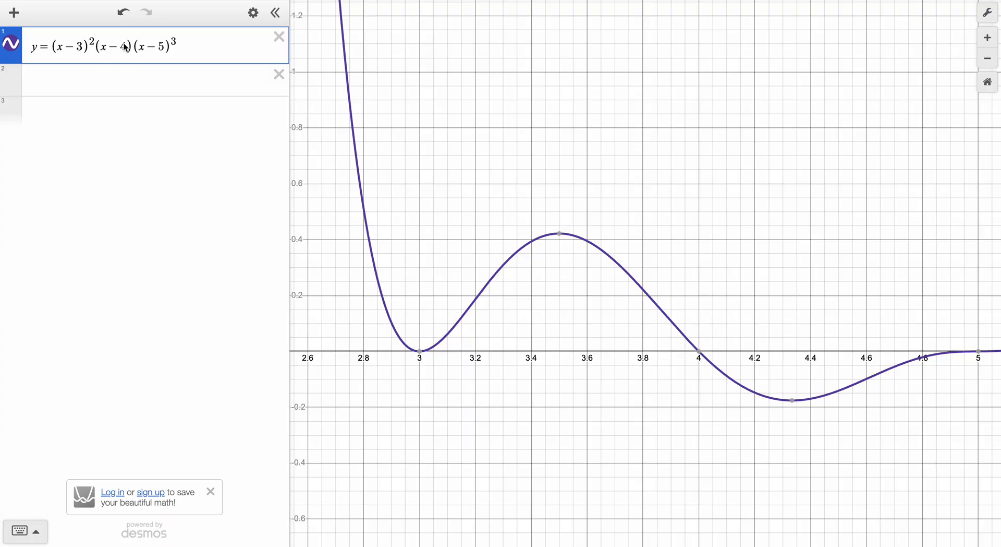
Negate the whole factored polynomial so that it reads y = −(x − 3)^2(x − 4)(x − 5)^3.
left_click_drag(801, 256, 559, 230)
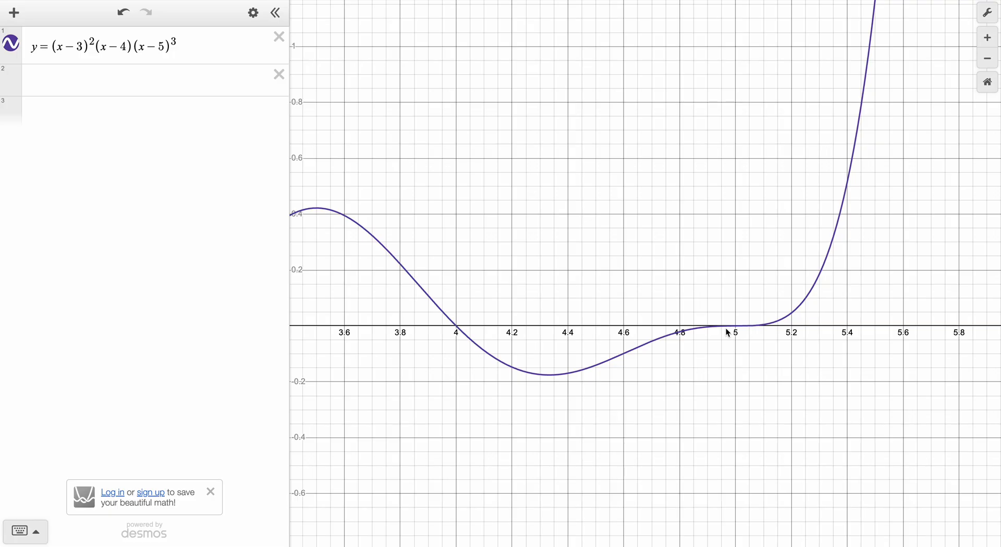
left_click_drag(498, 248, 641, 251)
scroll(640, 252, "up", 1)
scroll(639, 247, "down", 5)
left_click_drag(708, 229, 641, 237)
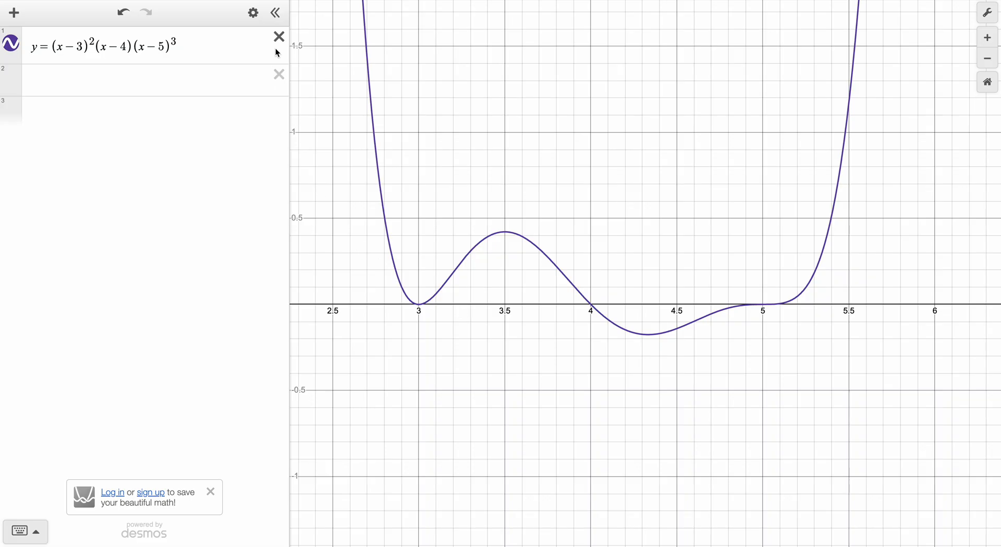
left_click(55, 54)
type("-")
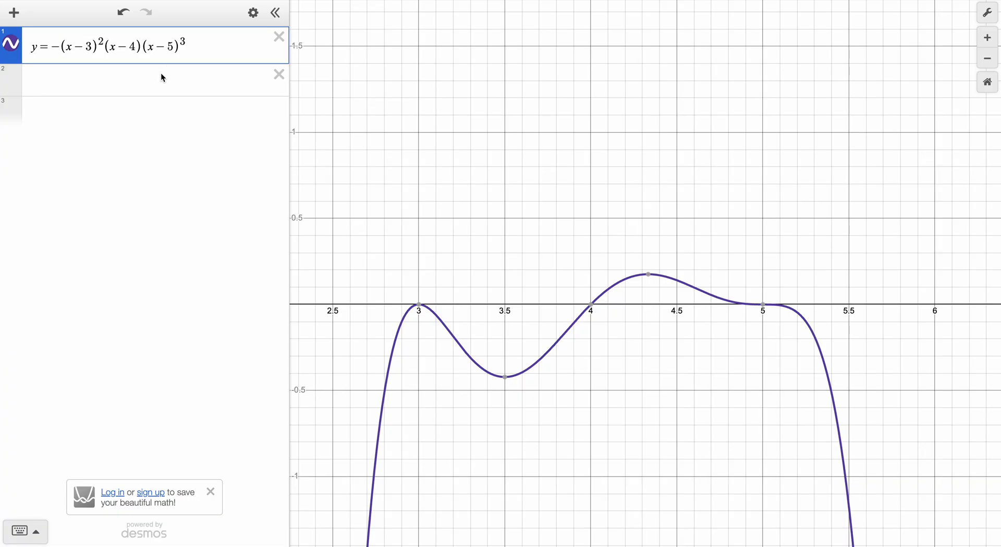
Clear the polynomial expression and open the example graph "Calculus: Taylor Expansion of sin(x)".
left_click_drag(260, 49, 39, 52)
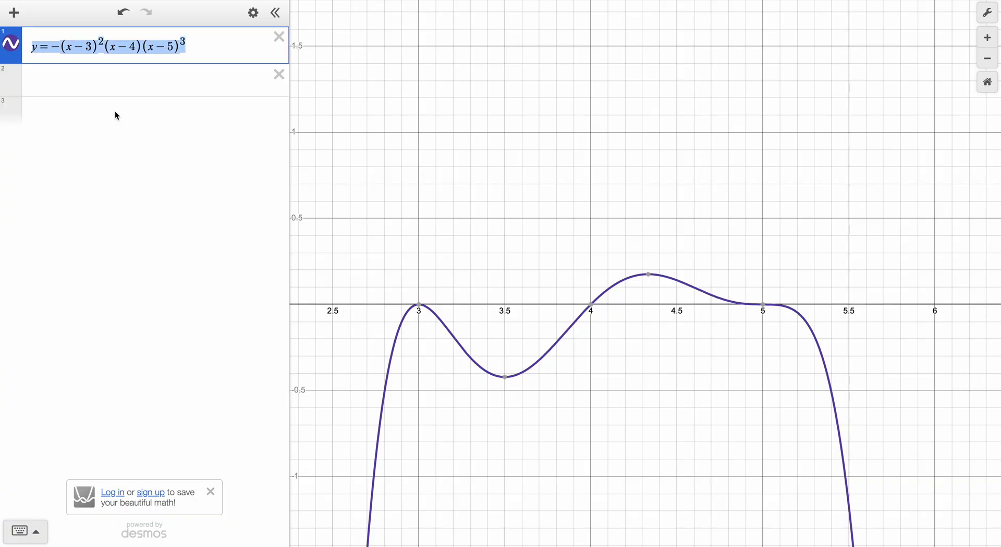
key("BackSpace")
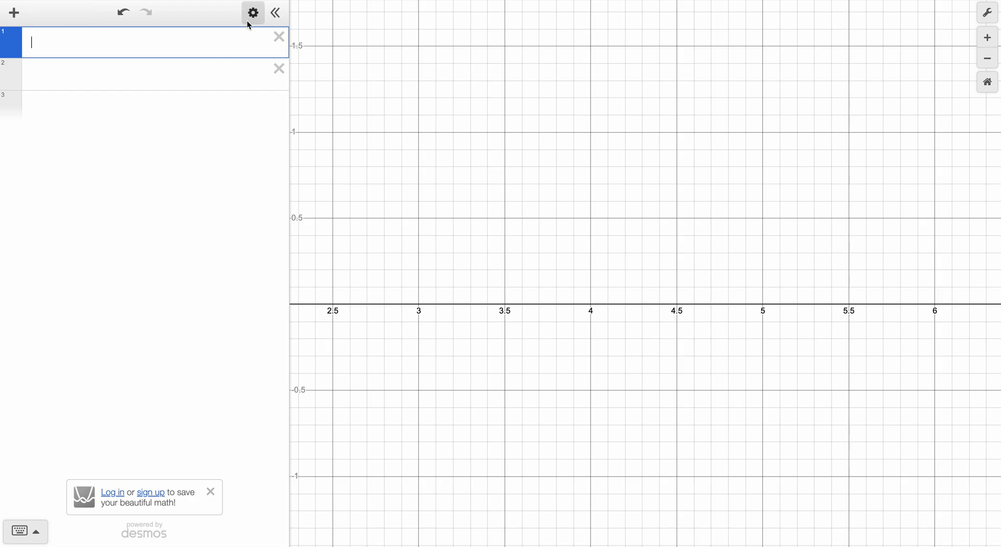
key("super+o")
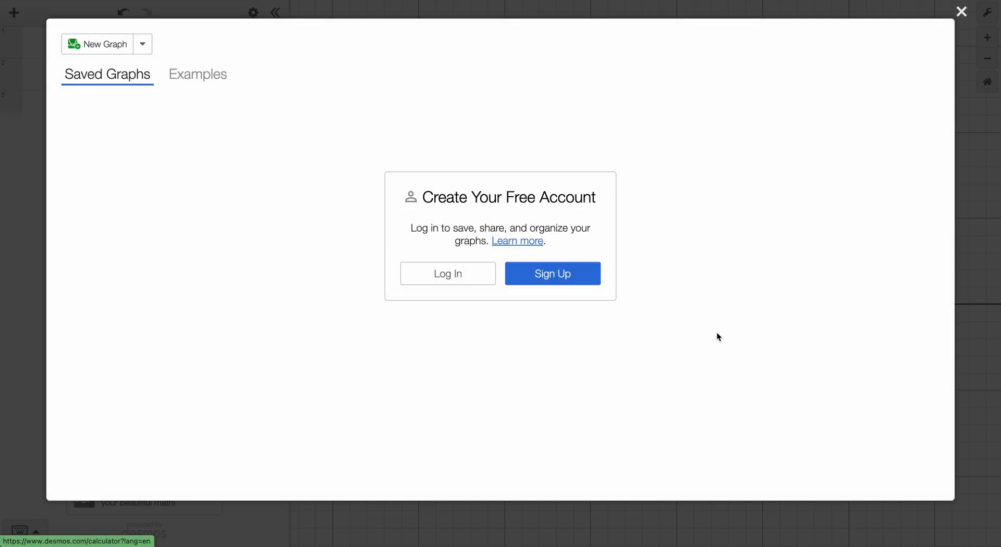
left_click(196, 73)
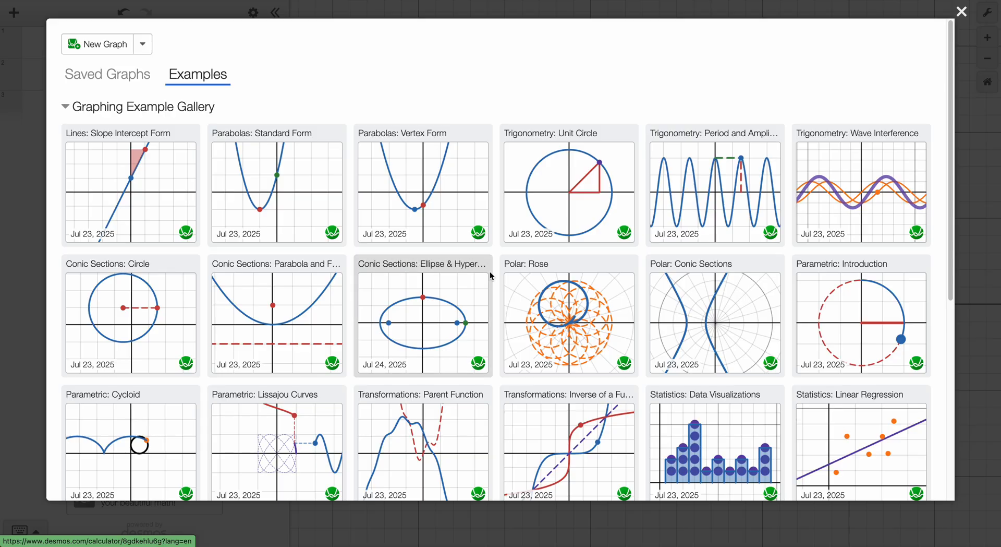
scroll(662, 312, "down", 6)
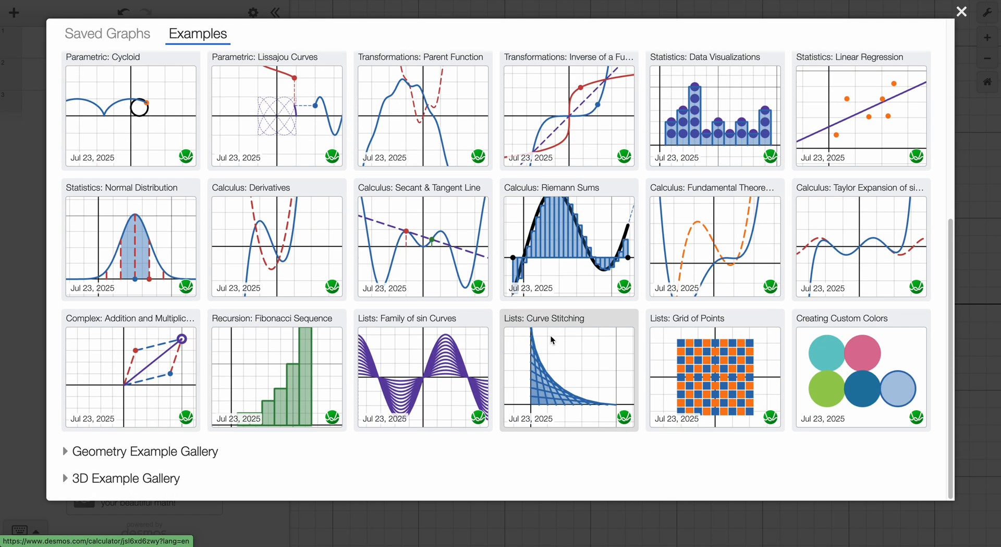
left_click(821, 255)
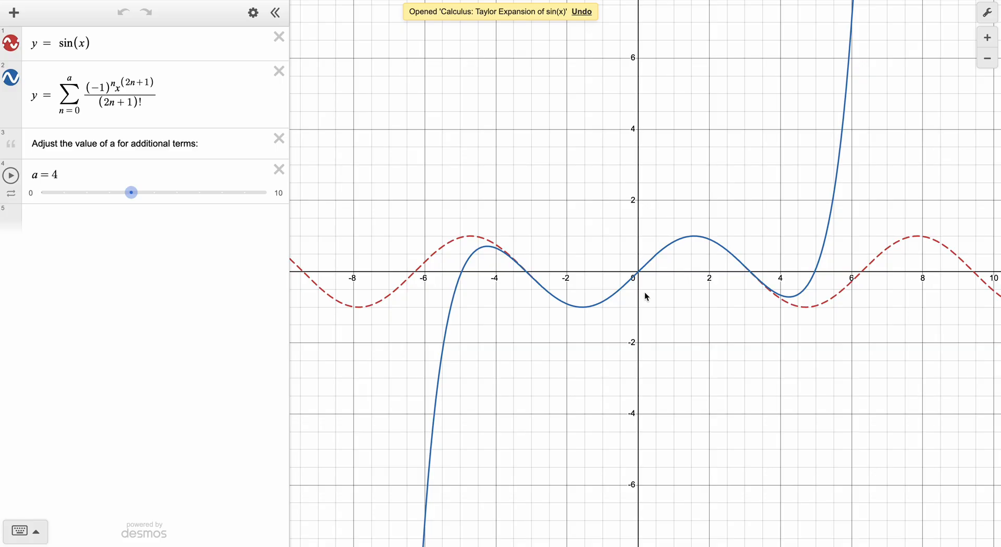
Examine the Taylor sum expression and how its curve compares with the dashed y = sin(x) graph.
left_click_drag(681, 296, 659, 294)
left_click(141, 191)
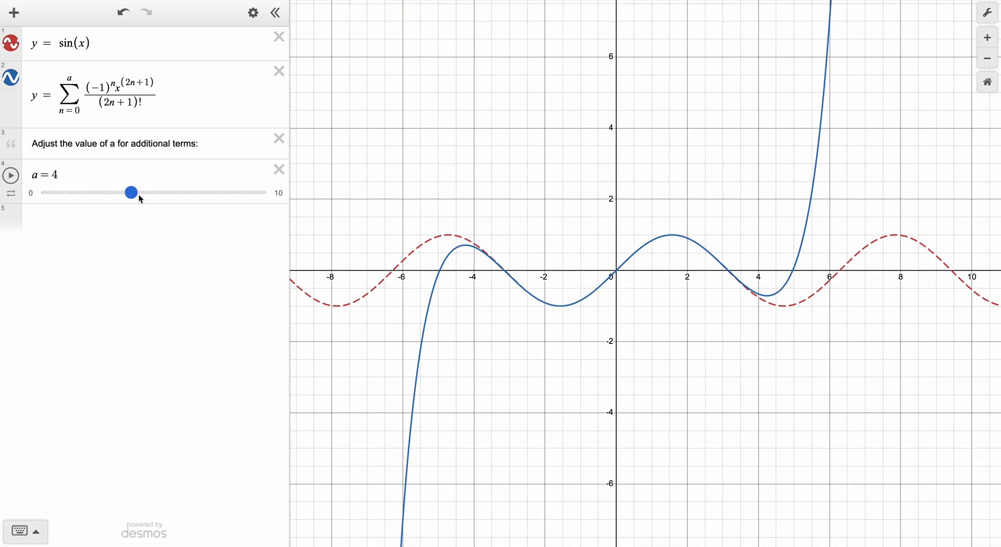
left_click(38, 95)
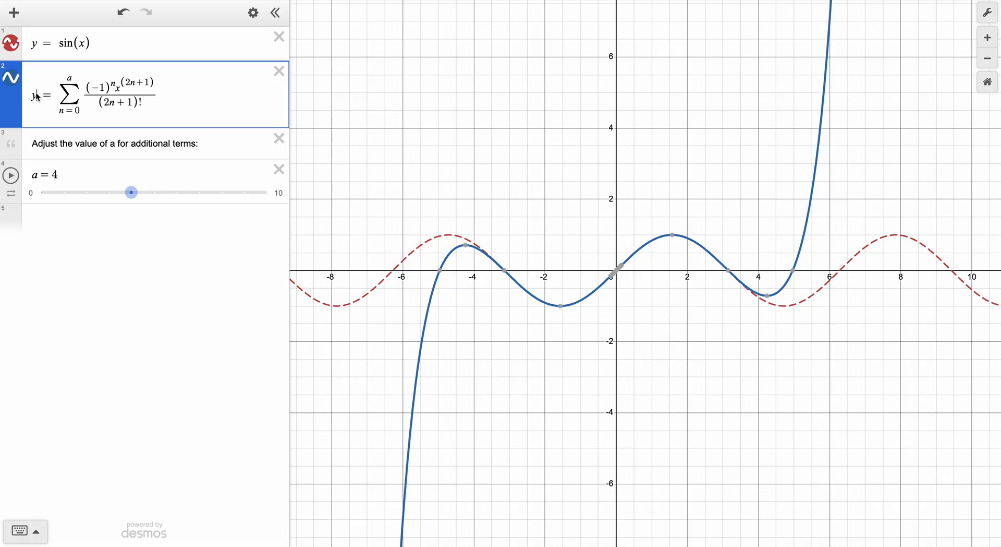
left_click_drag(35, 96, 194, 96)
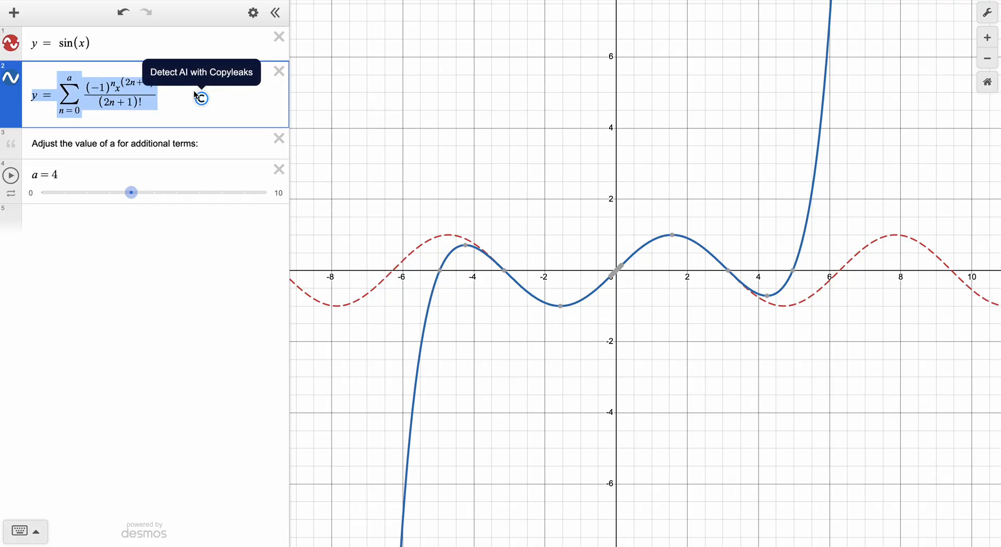
left_click(188, 117)
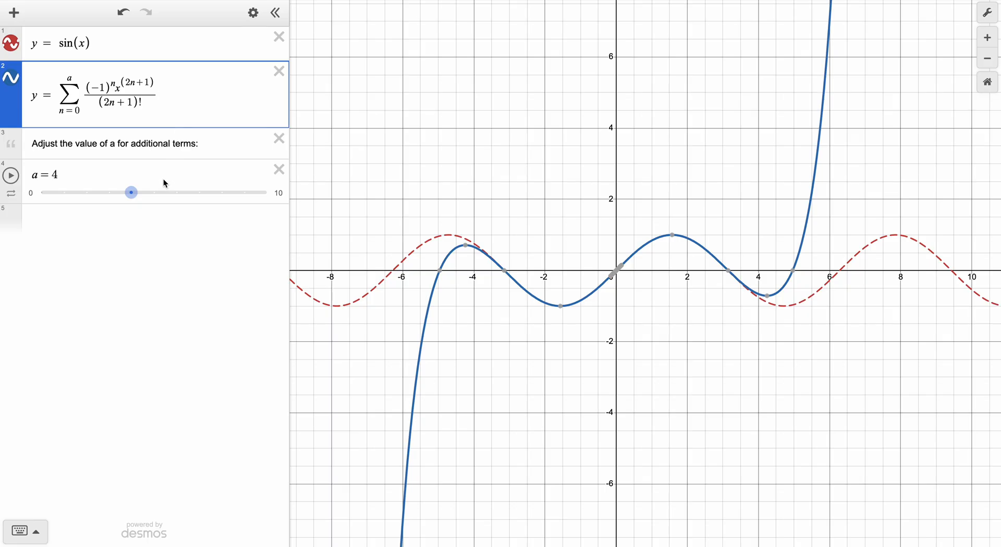
left_click(127, 224)
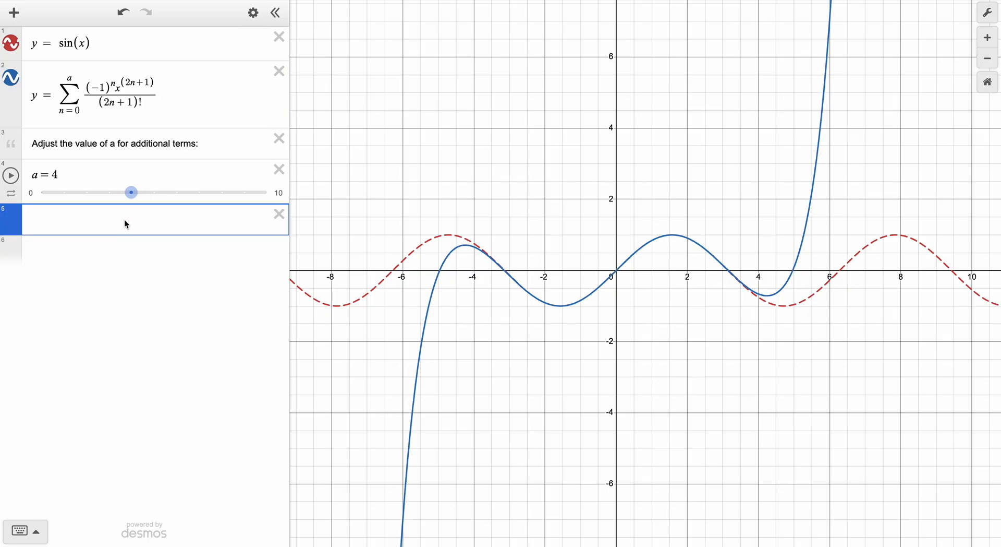
Set the Taylor sum's parameter a to 6 and compare the resulting curve with the sine wave over a wider range.
left_click_drag(131, 193, 179, 202)
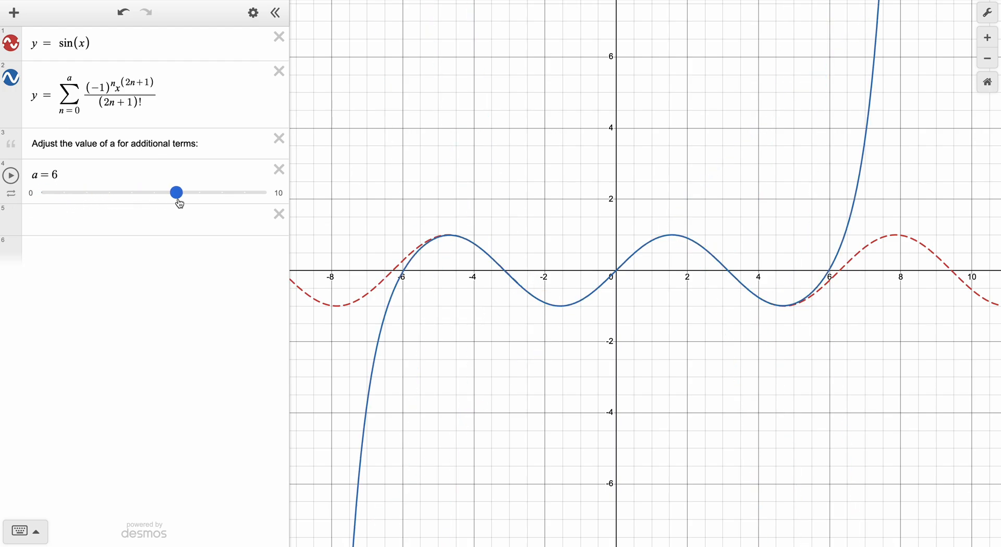
scroll(462, 251, "up", 2)
scroll(459, 248, "down", 5)
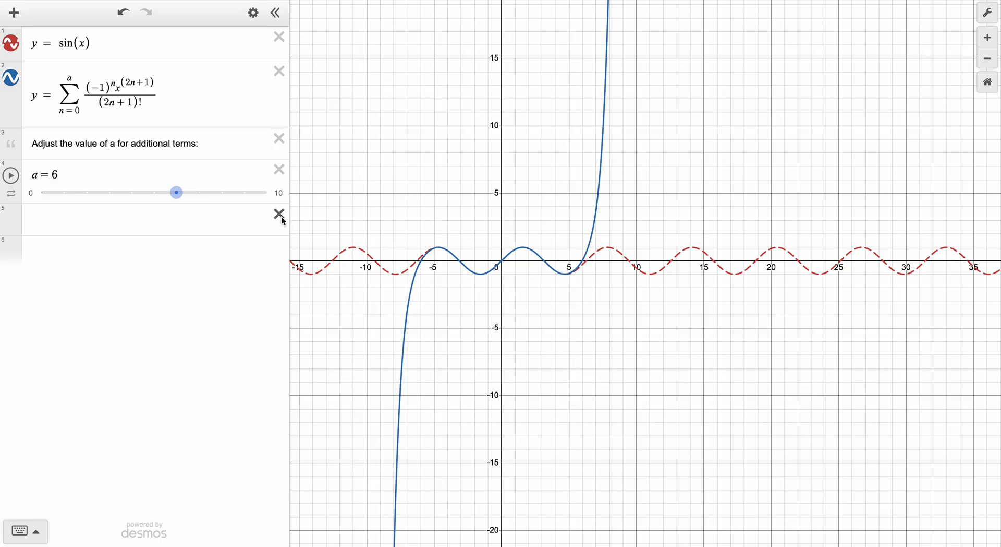
Set the Taylor sum's parameter a to 5 and review the series expression.
left_click_drag(180, 203, 159, 206)
left_click_drag(42, 96, 162, 94)
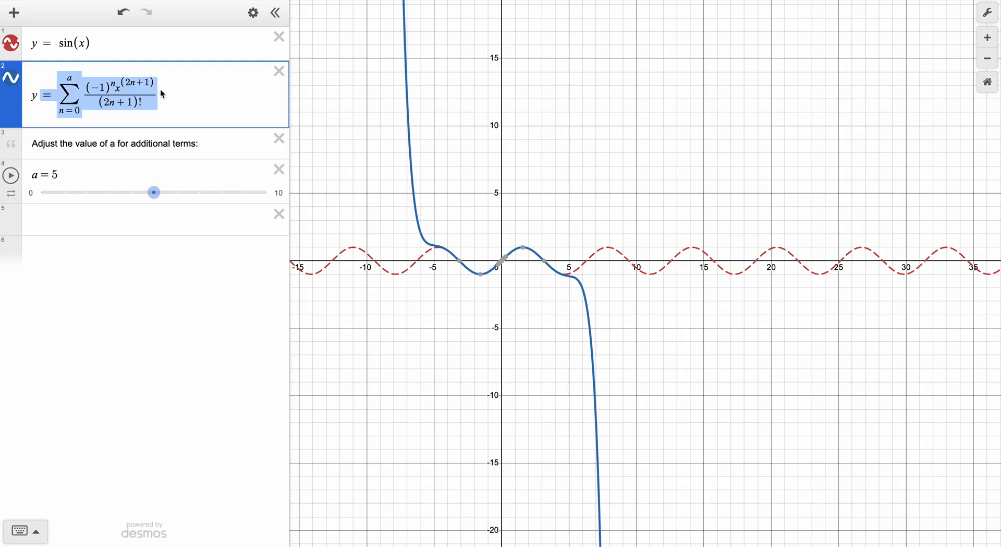
left_click(121, 170)
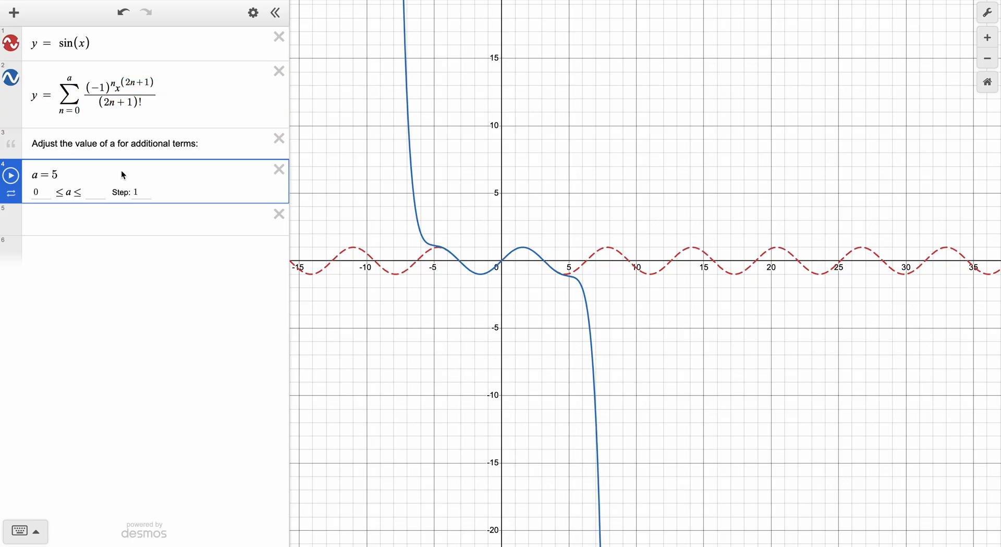
left_click(136, 283)
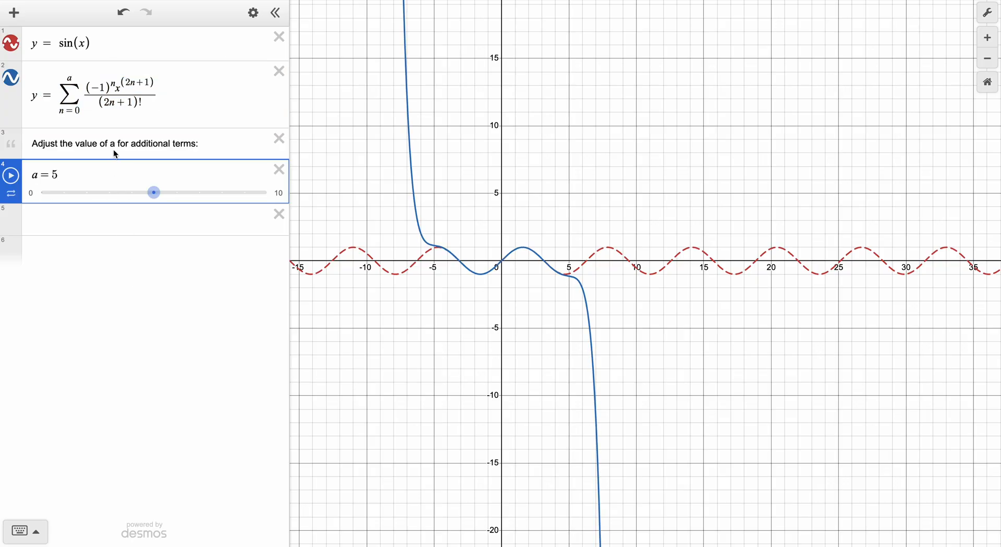